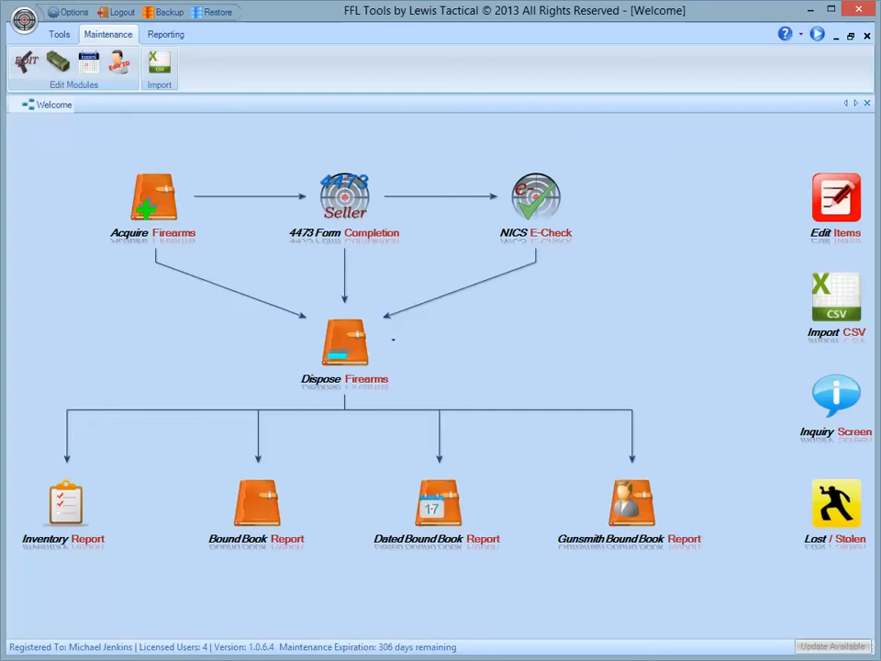
- Examine the column headings of ffltools-firearm-import-template.csv in Excel, from Manufacturer to AcquireType
{"action": "left_click_drag", "start_coordinate": [880, 103], "coordinate": [800, 91]}
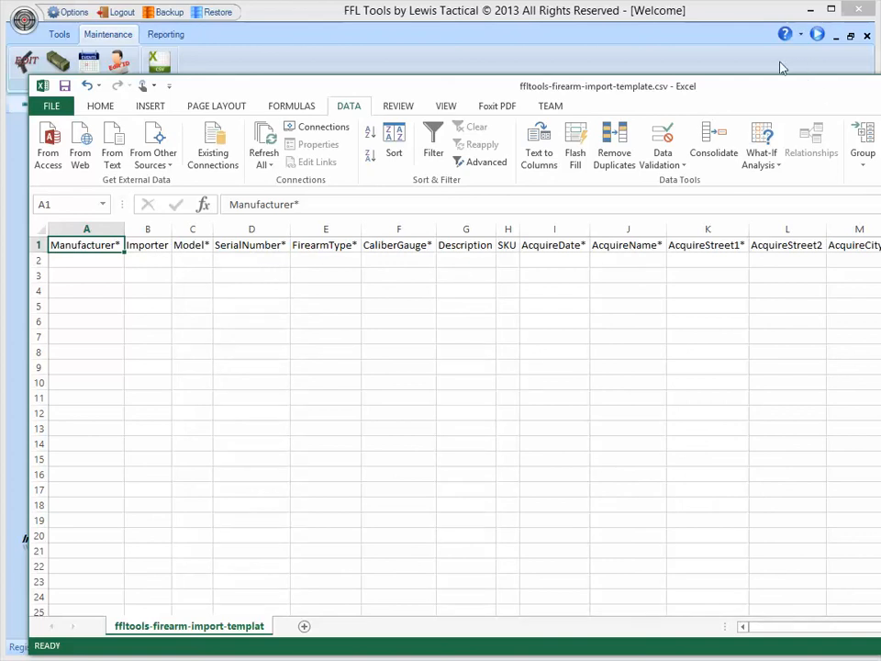
{"action": "left_click_drag", "start_coordinate": [695, 88], "coordinate": [353, 95]}
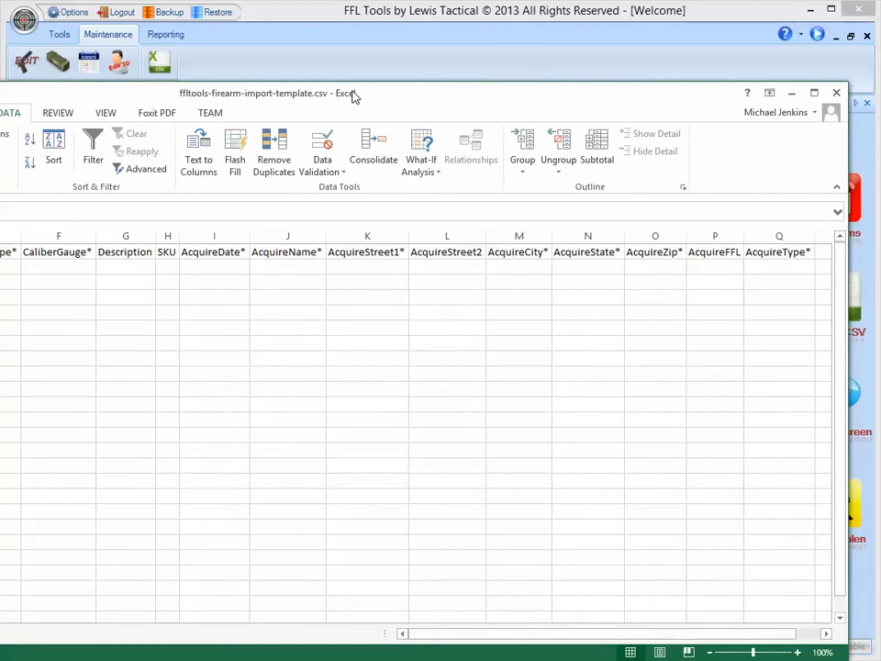
{"action": "left_click_drag", "start_coordinate": [354, 96], "coordinate": [800, 94]}
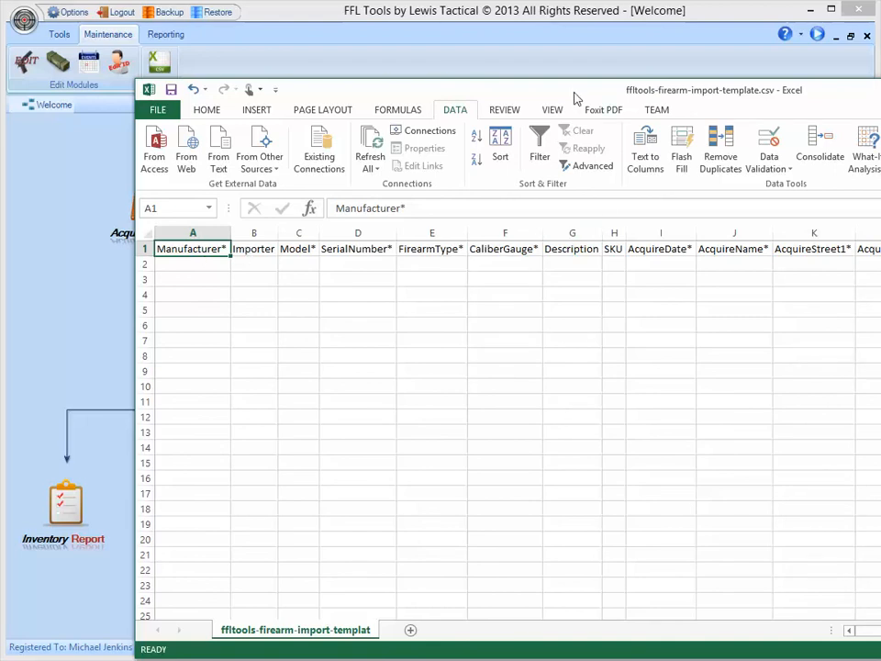
{"action": "left_click_drag", "start_coordinate": [576, 92], "coordinate": [880, 121]}
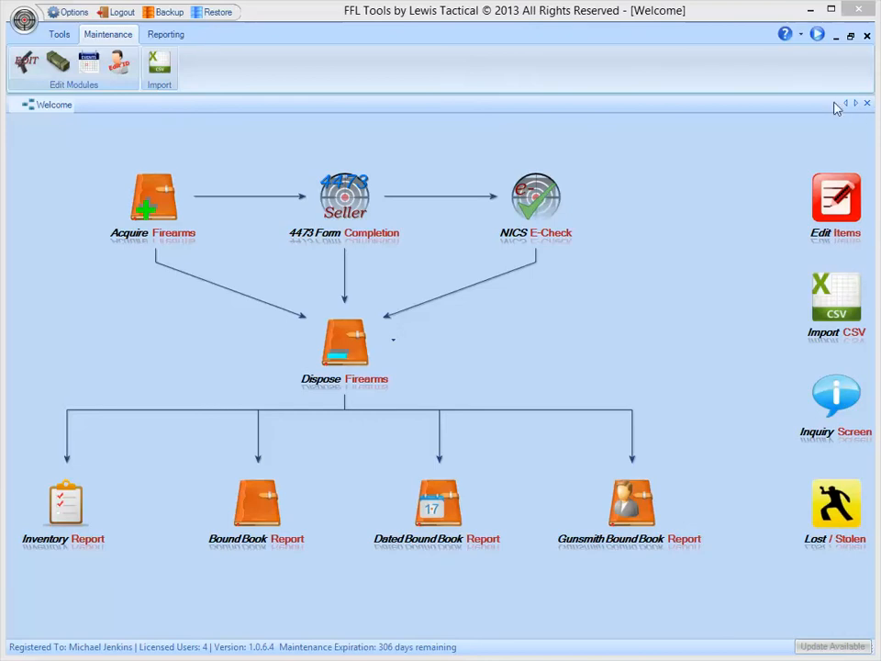
- Look through the help topic for the Welcome page and close the help window
{"action": "left_click", "coordinate": [785, 36]}
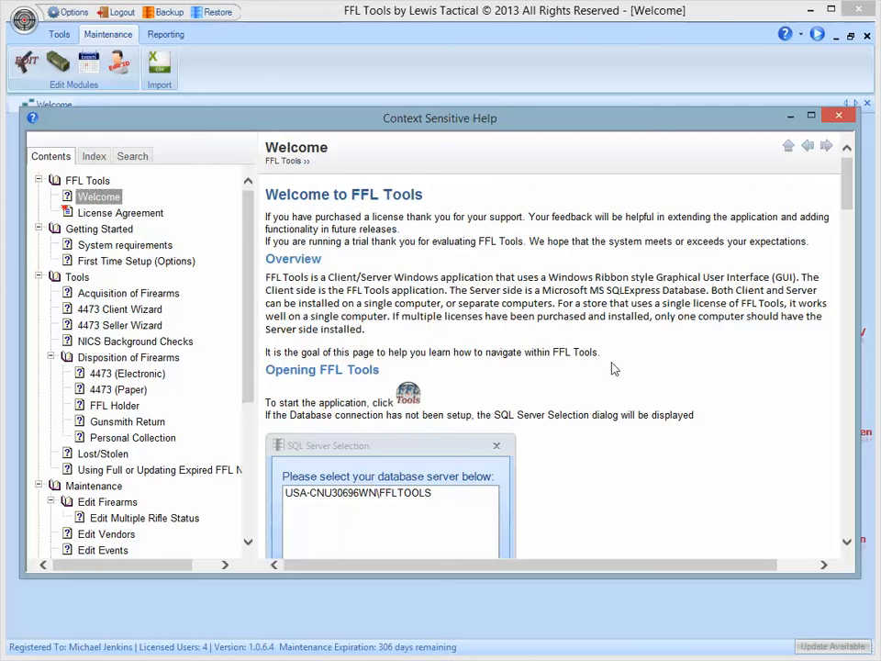
{"action": "scroll", "coordinate": [614, 368], "scroll_direction": "down", "scroll_amount": 3}
{"action": "scroll", "coordinate": [614, 368], "scroll_direction": "up", "scroll_amount": 3}
{"action": "mouse_move", "coordinate": [454, 131]}
{"action": "left_mouse_down"}
{"action": "mouse_move", "coordinate": [467, 301]}
{"action": "mouse_move", "coordinate": [459, 321]}
{"action": "mouse_move", "coordinate": [456, 152]}
{"action": "left_mouse_up"}
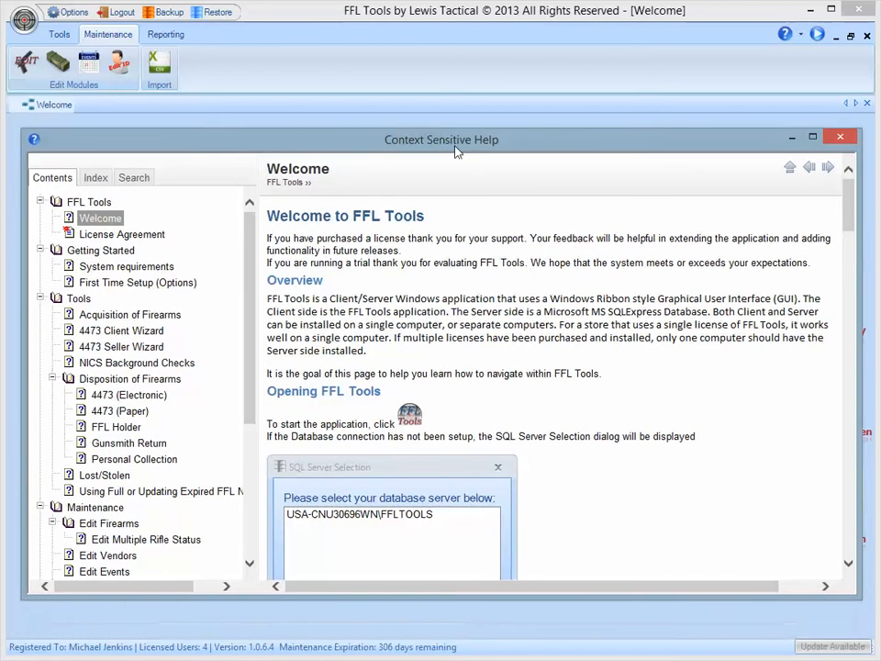
{"action": "left_click", "coordinate": [837, 140]}
- Open the CSV Import module and review its help topic on required template fields, character limits and allowed types
{"action": "left_click", "coordinate": [159, 66]}
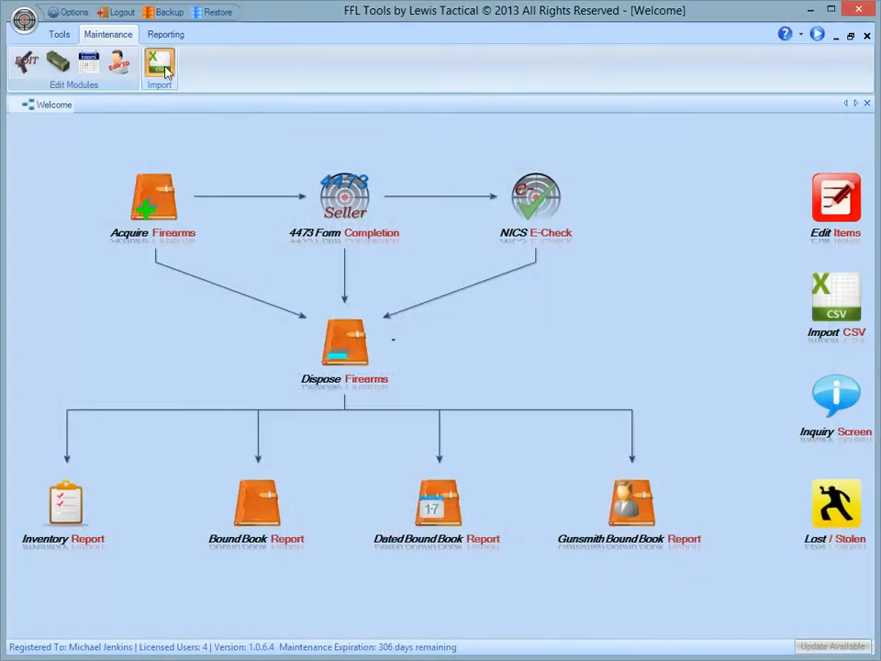
{"action": "left_click", "coordinate": [785, 35]}
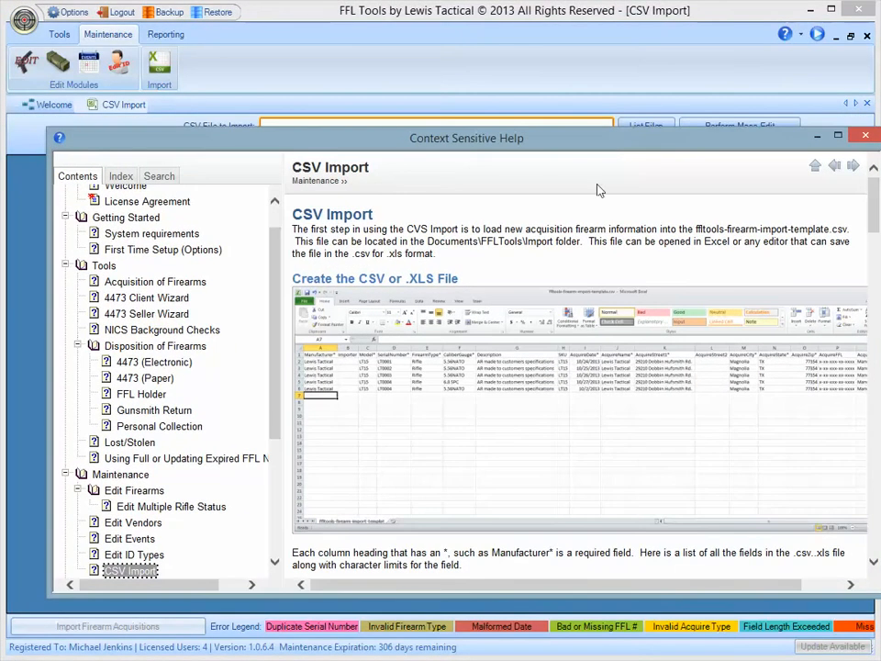
{"action": "scroll", "coordinate": [463, 331], "scroll_direction": "down", "scroll_amount": 5}
{"action": "scroll", "coordinate": [463, 332], "scroll_direction": "down", "scroll_amount": 5}
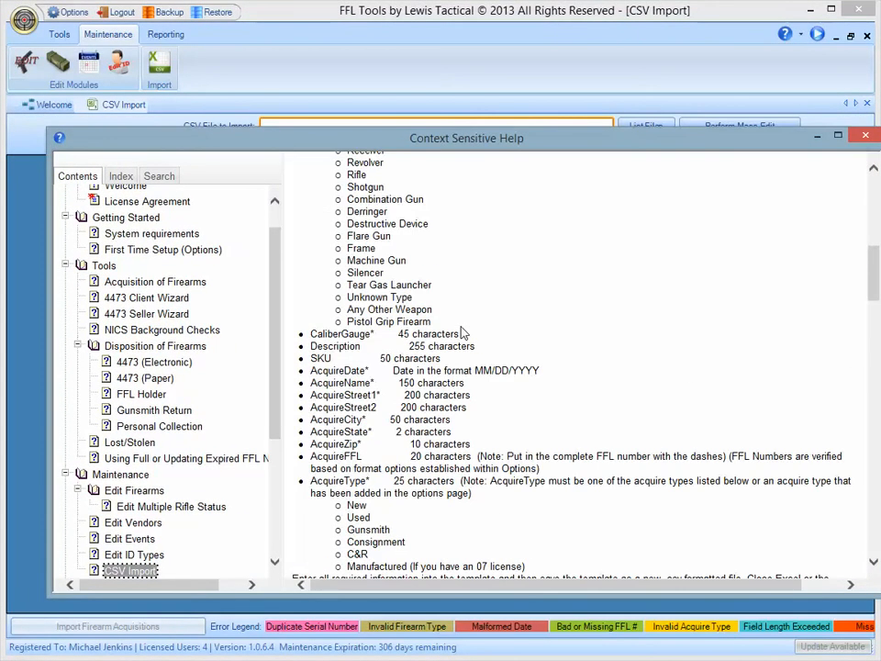
{"action": "scroll", "coordinate": [463, 330], "scroll_direction": "down", "scroll_amount": 2}
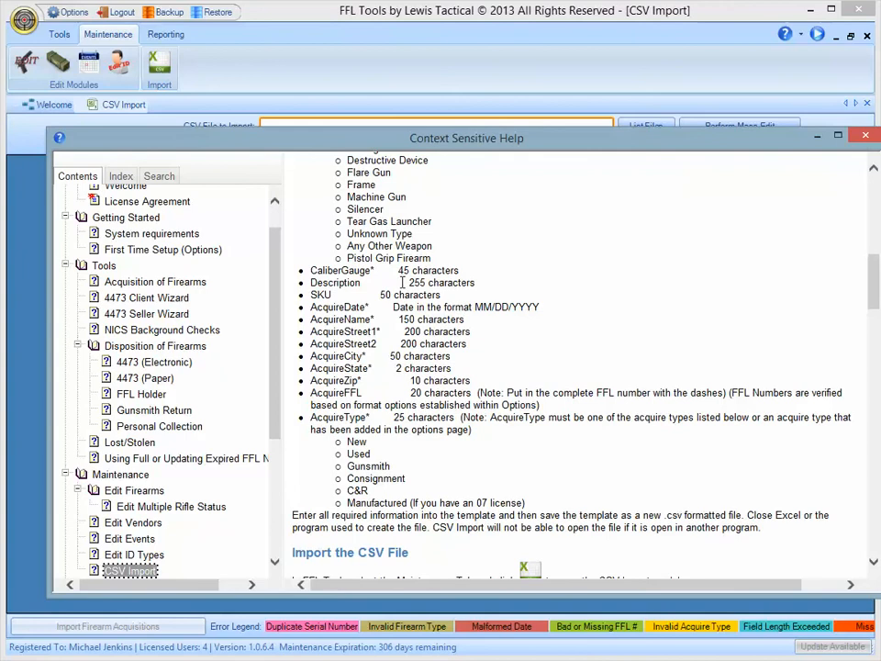
{"action": "scroll", "coordinate": [400, 314], "scroll_direction": "up", "scroll_amount": 5}
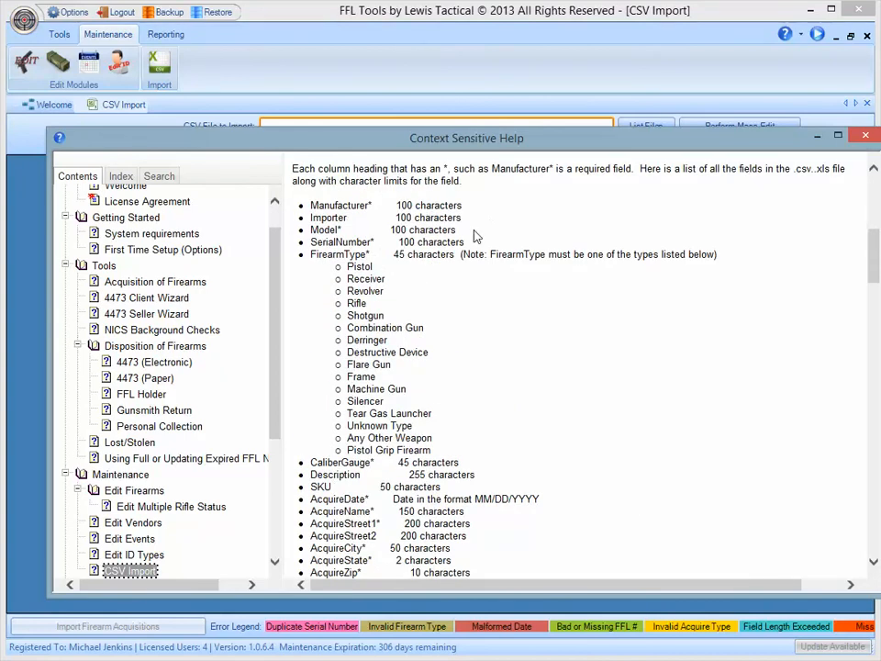
{"action": "scroll", "coordinate": [435, 334], "scroll_direction": "down", "scroll_amount": 4}
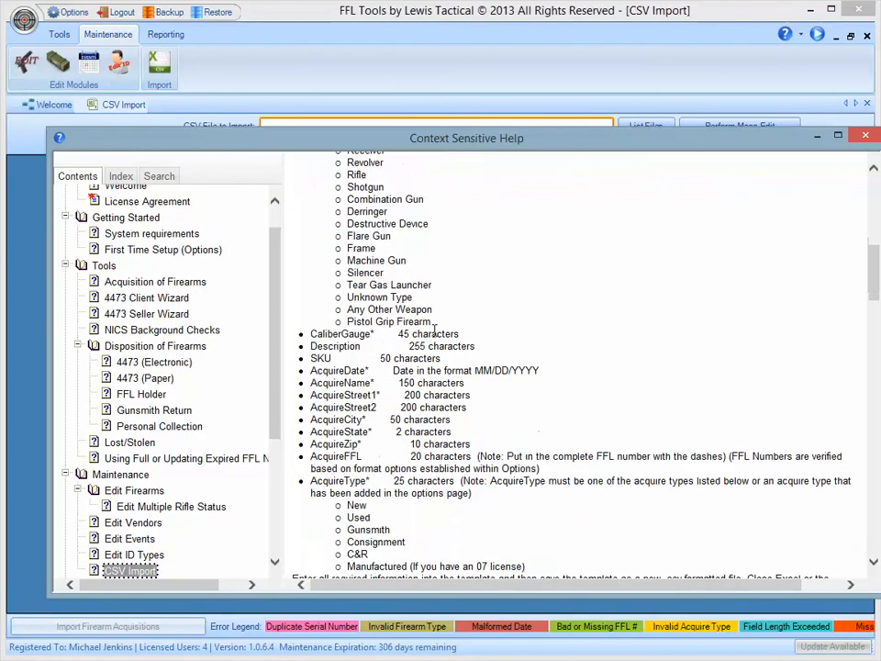
{"action": "scroll", "coordinate": [436, 435], "scroll_direction": "down", "scroll_amount": 15}
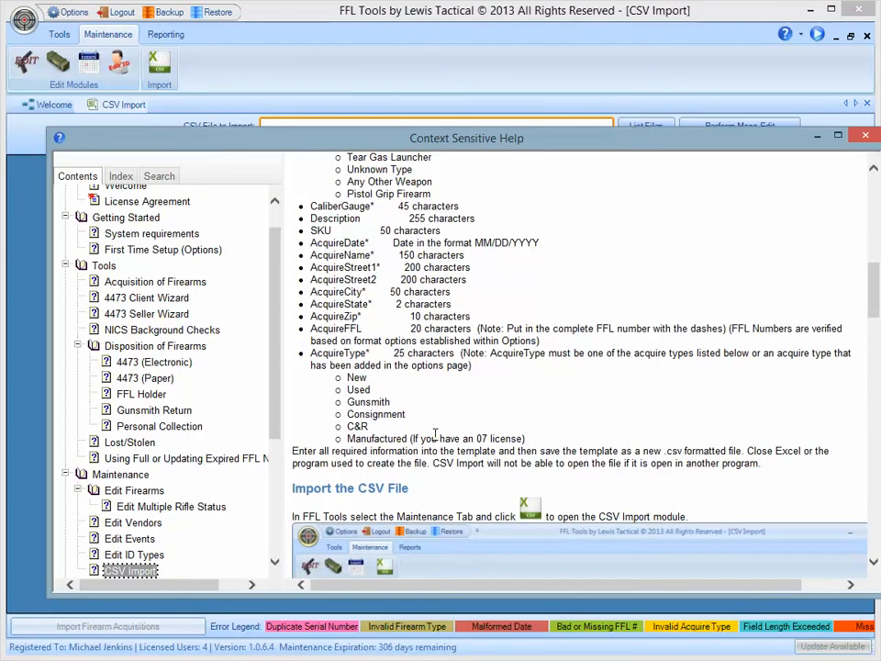
{"action": "scroll", "coordinate": [435, 438], "scroll_direction": "down", "scroll_amount": 5}
{"action": "scroll", "coordinate": [435, 439], "scroll_direction": "up", "scroll_amount": 7}
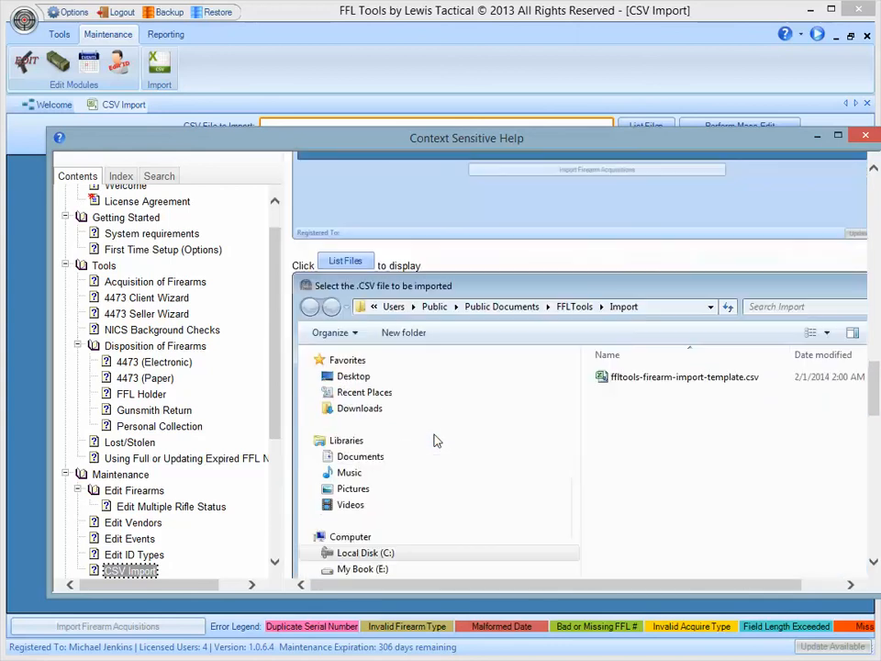
{"action": "left_click", "coordinate": [865, 136]}
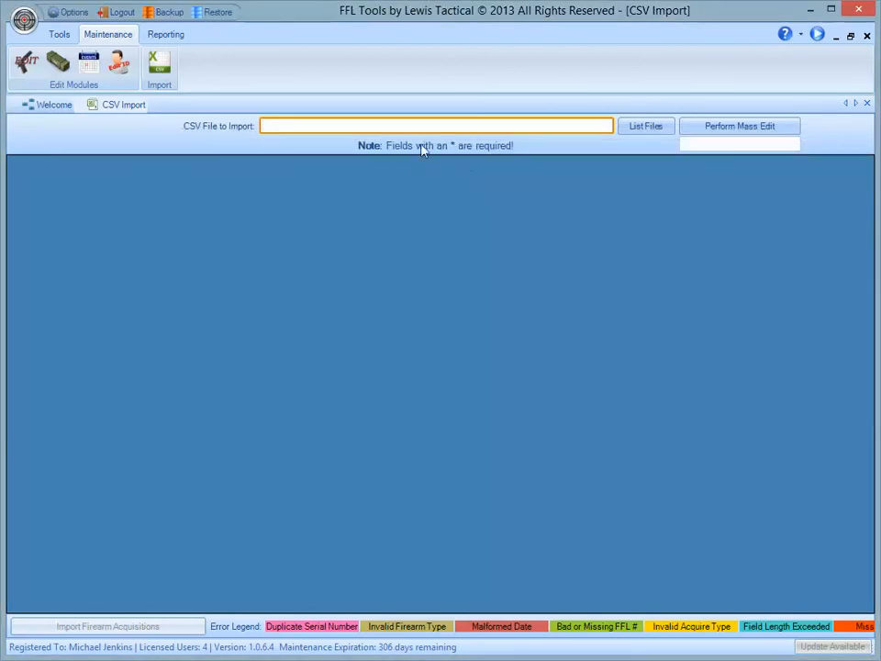
- Load test-data.xls from the FFLTools Import folder as the file to import
{"action": "left_click", "coordinate": [655, 133]}
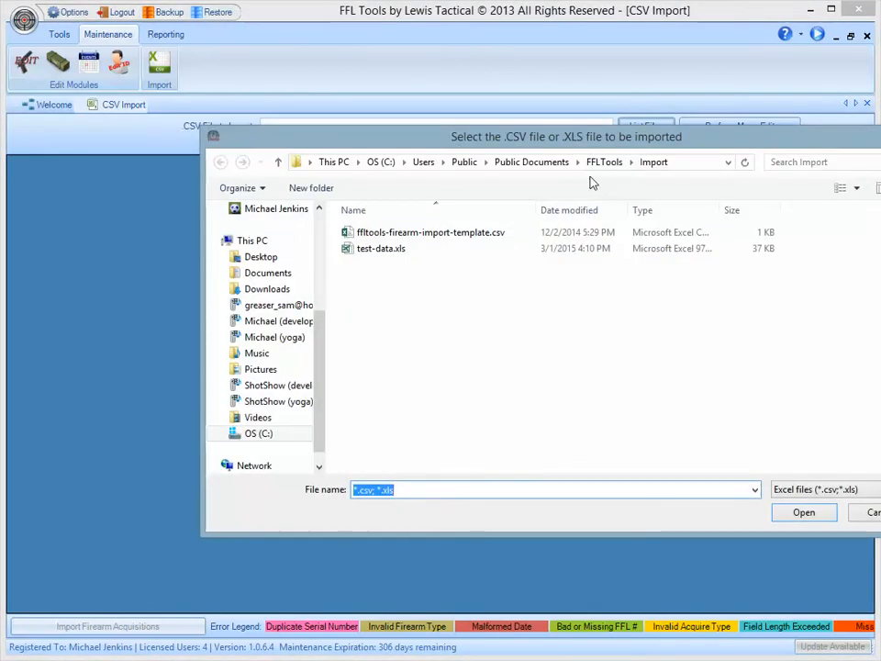
{"action": "left_click_drag", "start_coordinate": [615, 138], "coordinate": [484, 166]}
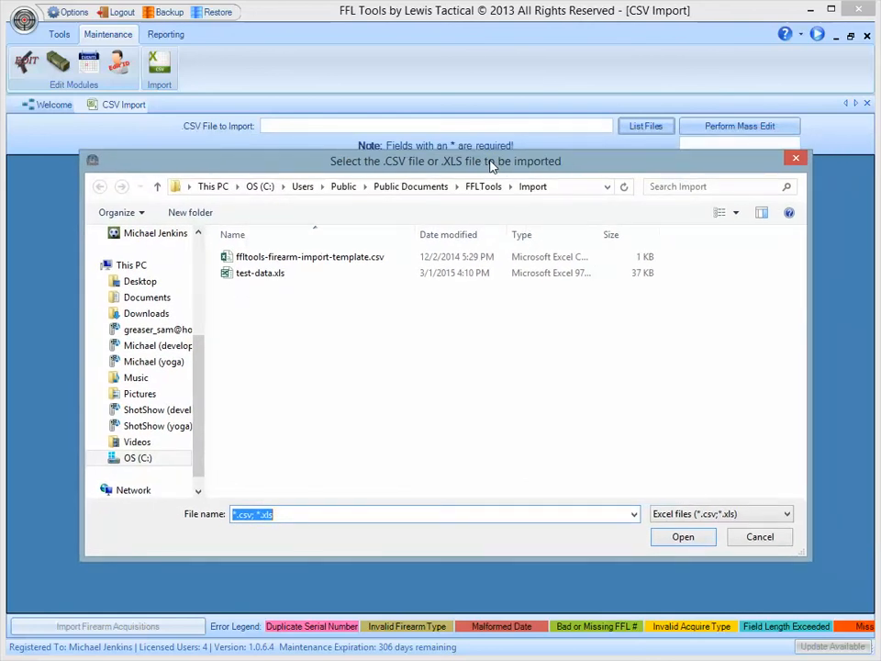
{"action": "double_click", "coordinate": [274, 275]}
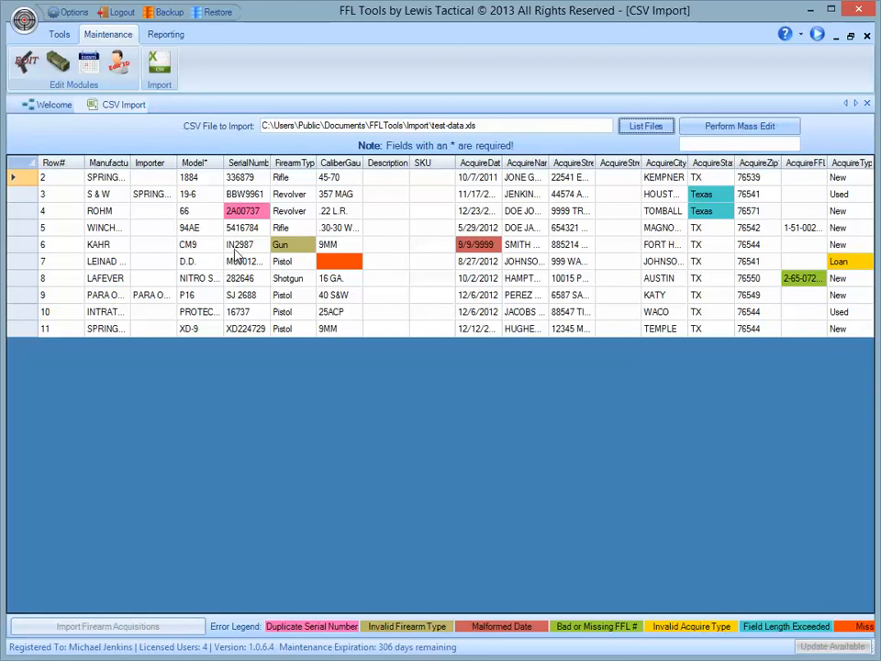
- Try replacing the duplicate serial number of the ROHM revolver in row 4 with IN2987
{"action": "left_click", "coordinate": [243, 213]}
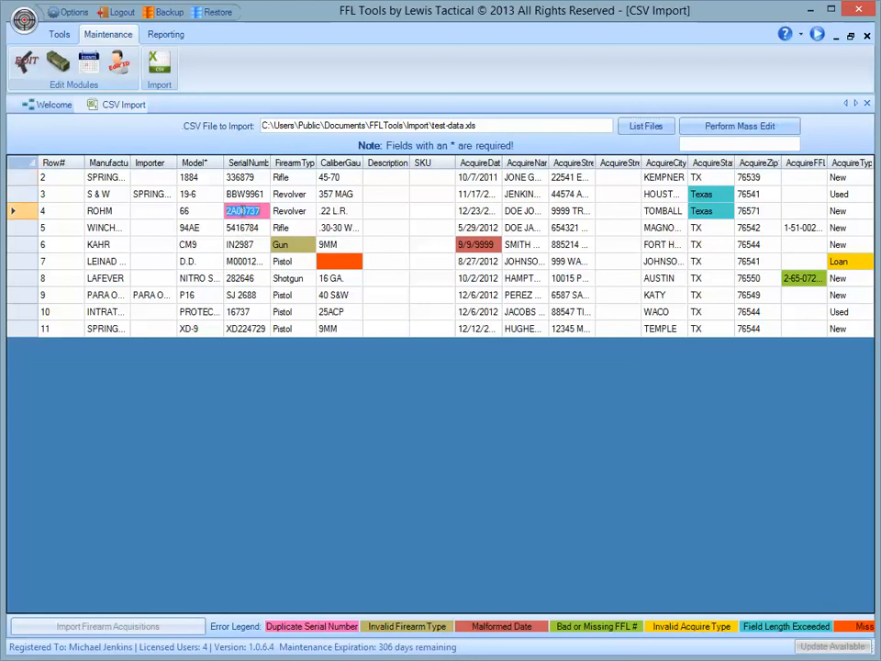
{"action": "key", "text": "BackSpace"}
{"action": "type", "text": "2987"}
{"action": "key", "text": "Return"}
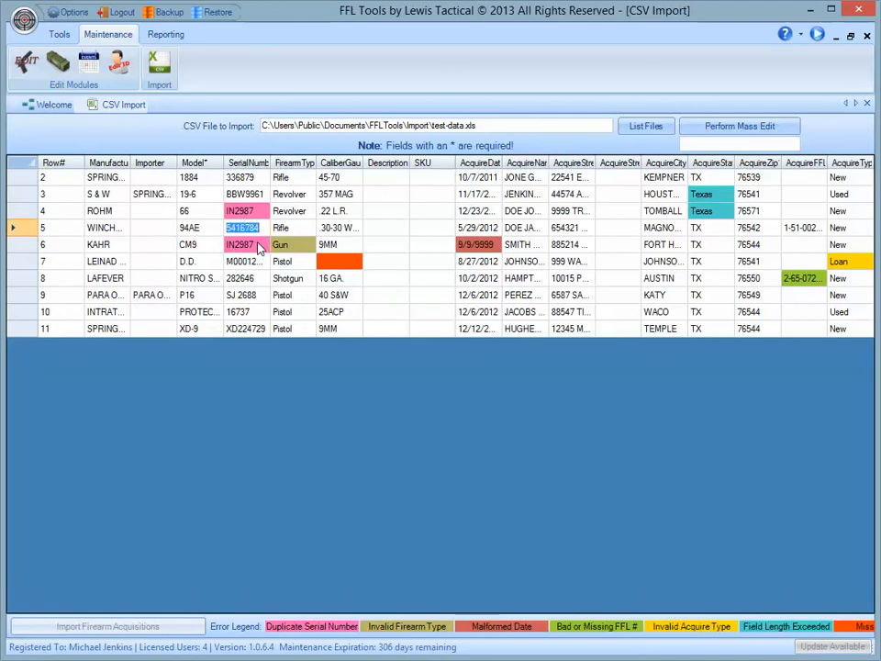
- Set the serial number of the ROHM revolver in row 4 to 8847663
{"action": "left_click", "coordinate": [249, 213]}
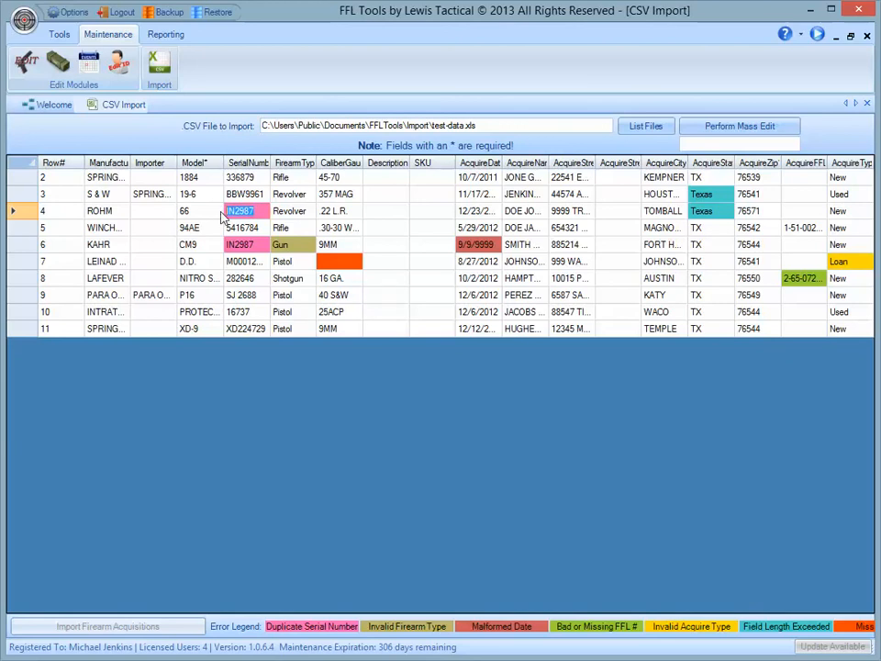
{"action": "type", "text": "8847663"}
{"action": "key", "text": "Return"}
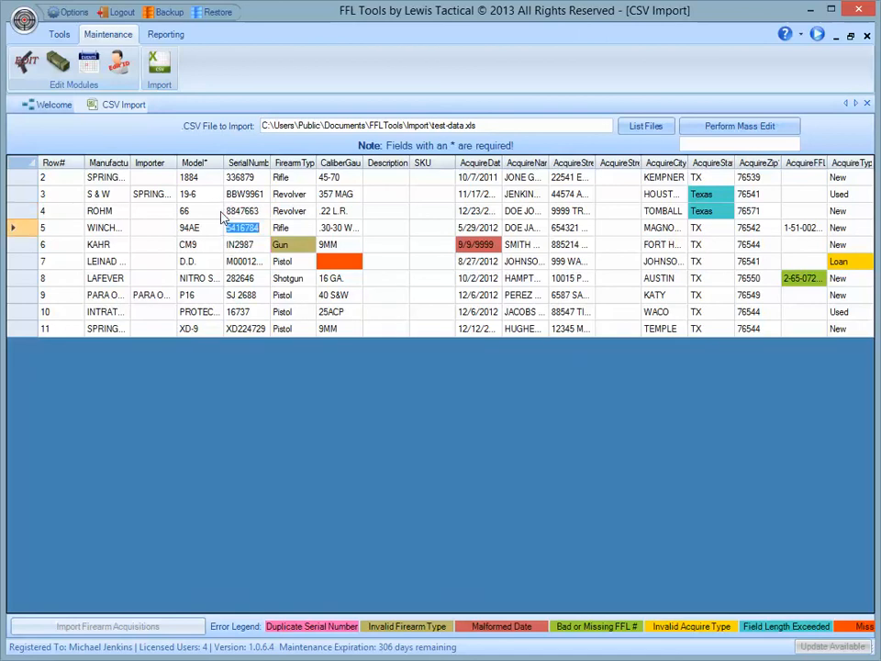
- Correct the invalid firearm type of the KAHR entry in row 6 to Pistol
{"action": "left_click", "coordinate": [292, 246]}
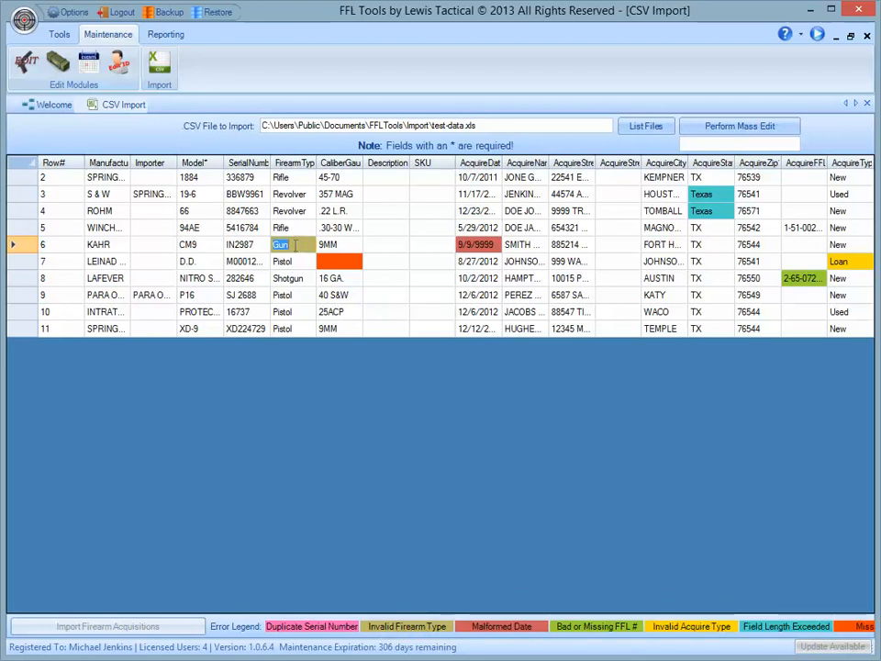
{"action": "left_click_drag", "start_coordinate": [295, 244], "coordinate": [267, 244]}
{"action": "type", "text": "Pistol"}
{"action": "key", "text": "Return"}
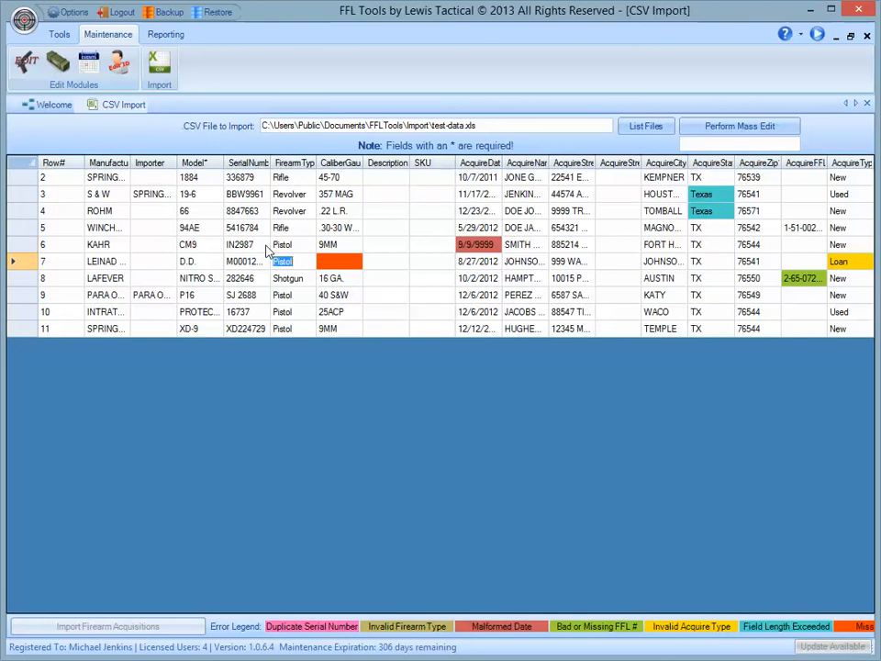
- Fill in the missing caliber of the pistol in row 7 with 45ACP
{"action": "left_click", "coordinate": [347, 264]}
{"action": "type", "text": "45ACP"}
{"action": "key", "text": "Return"}
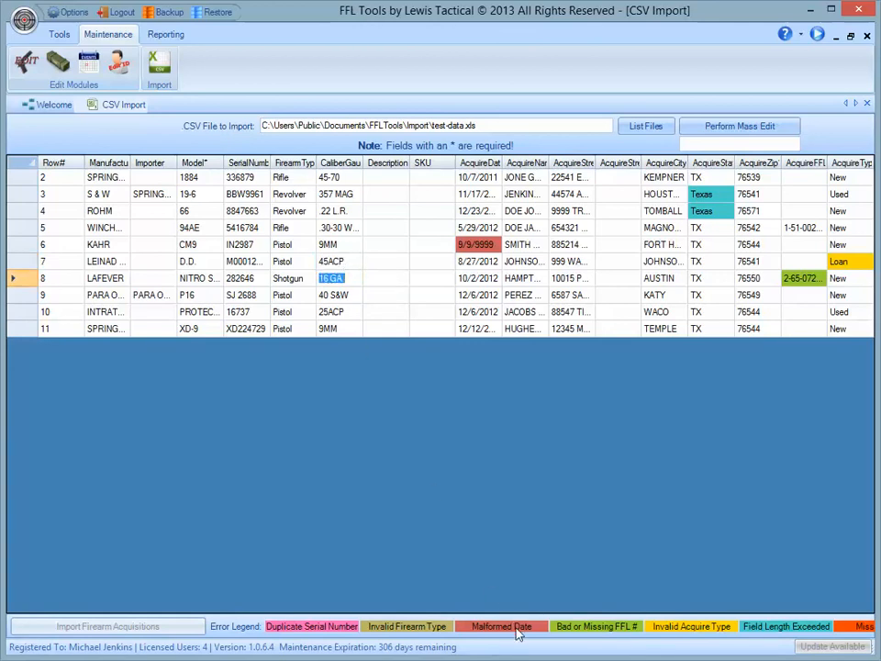
- Correct the malformed acquire date of the KAHR entry in row 6 to 5/25/2013
{"action": "left_click", "coordinate": [479, 244]}
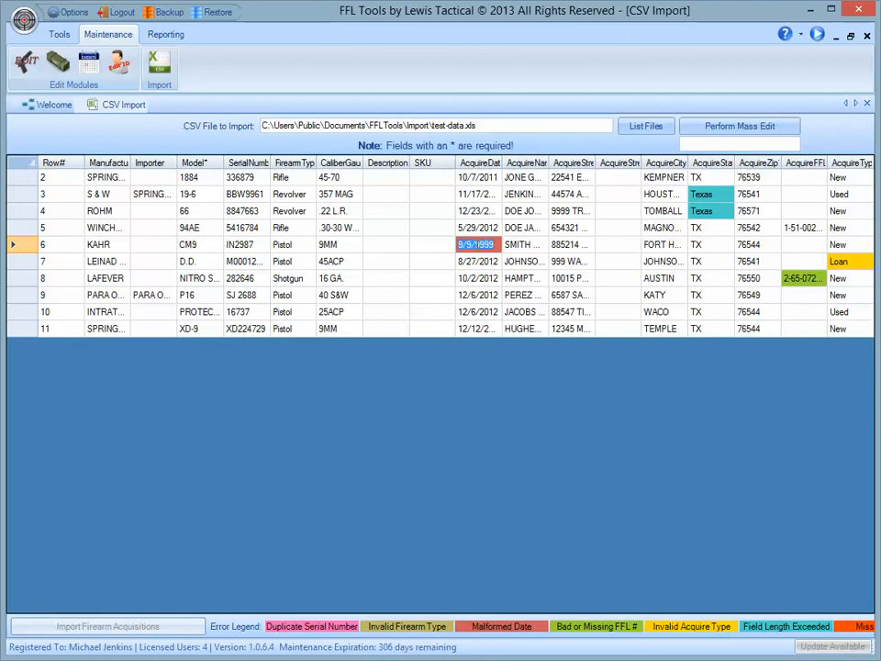
{"action": "type", "text": "5/25/2013"}
{"action": "key", "text": "Return"}
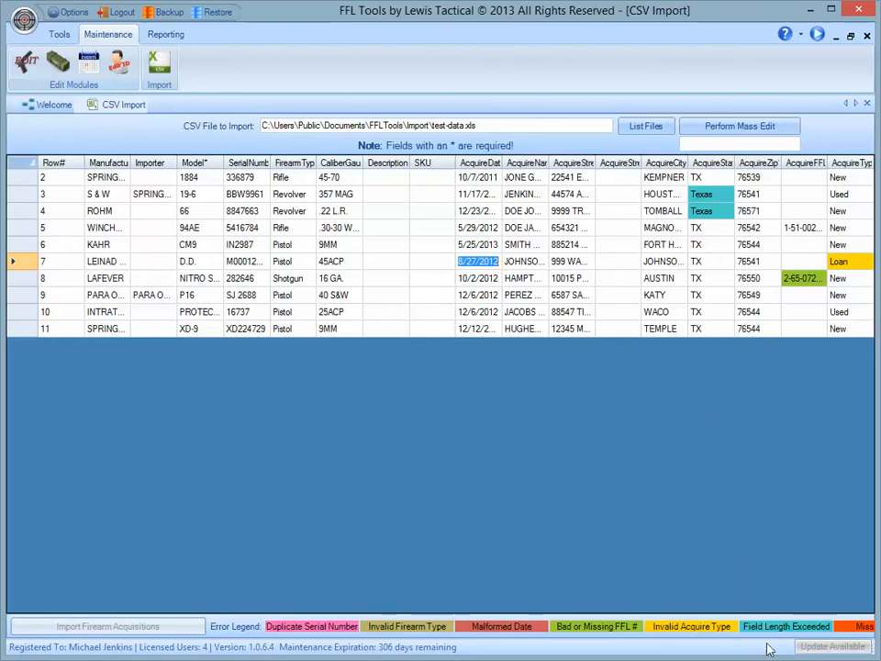
- Mass edit the acquire state of rows 3 and 4 to TX
{"action": "left_click", "coordinate": [703, 212]}
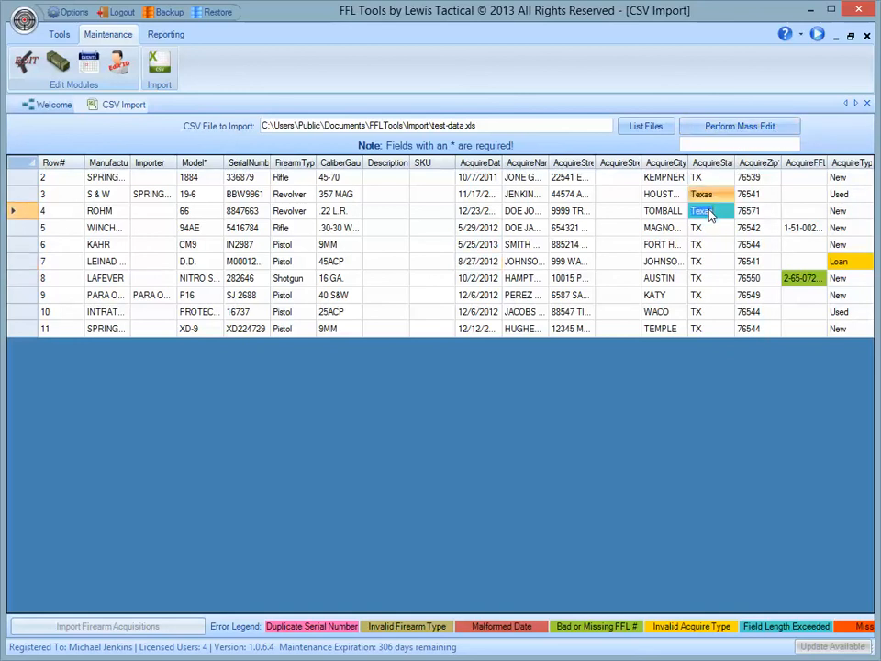
{"action": "left_click", "coordinate": [725, 145]}
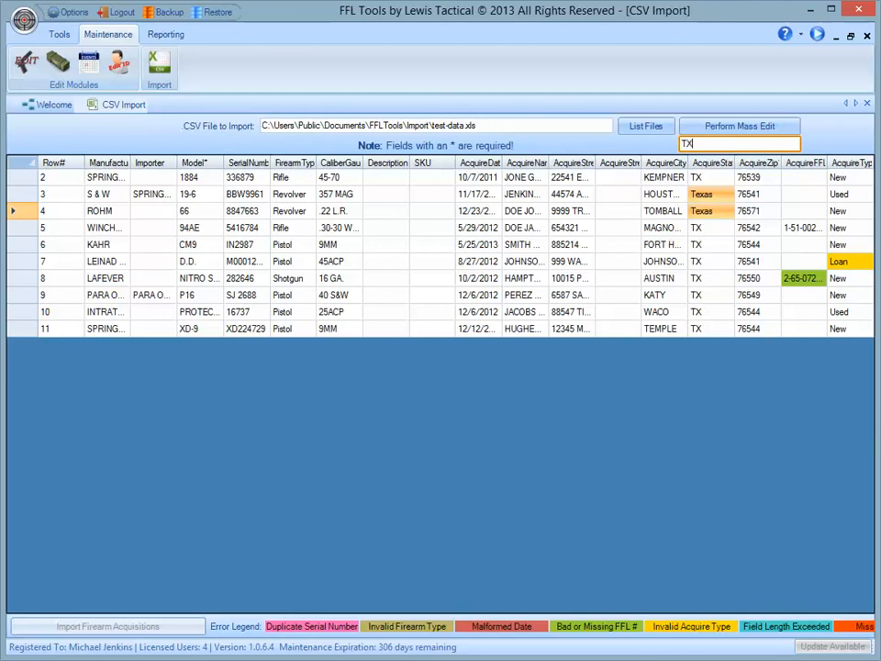
{"action": "left_click", "coordinate": [740, 126]}
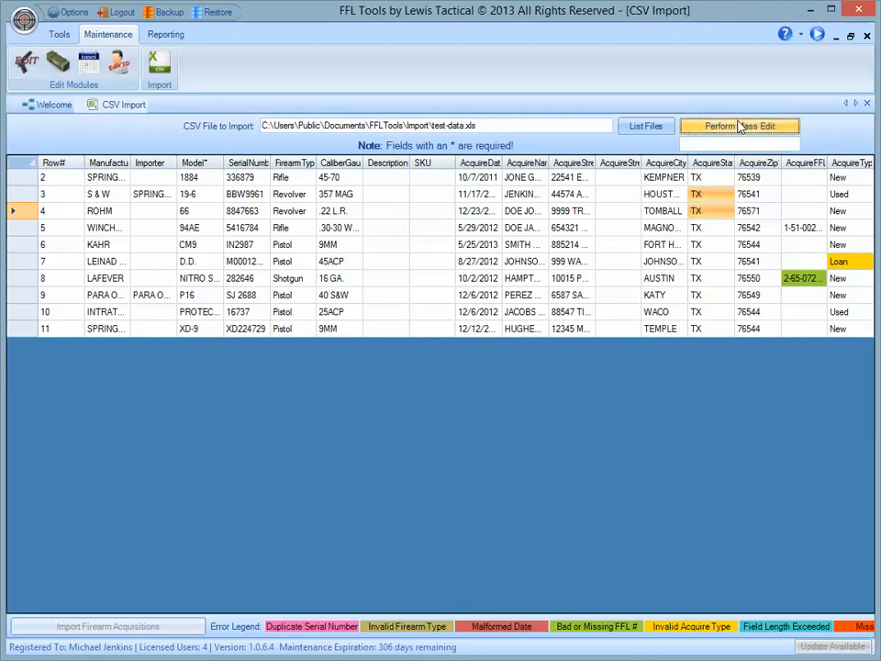
{"action": "left_click", "coordinate": [721, 272]}
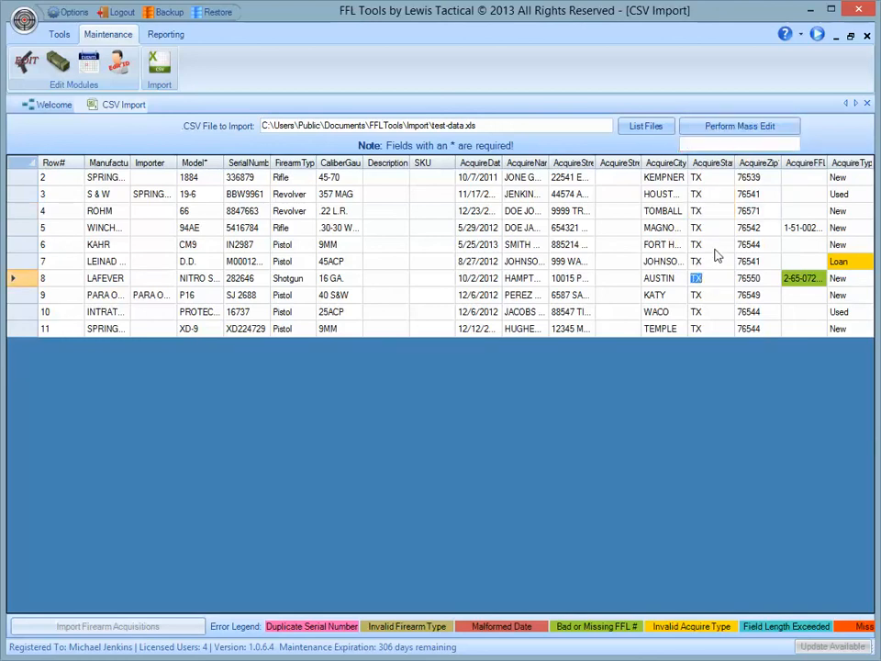
- Complete the flagged acquire FFL number of the LAFEVER shotgun in row 8 by adding its missing final digits
{"action": "left_click", "coordinate": [804, 278]}
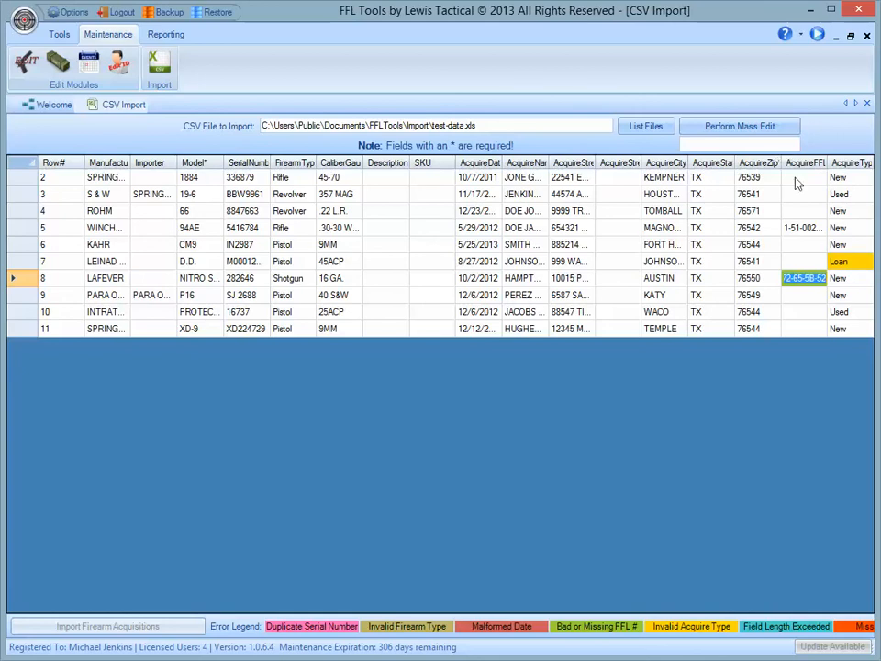
{"action": "left_click", "coordinate": [815, 278]}
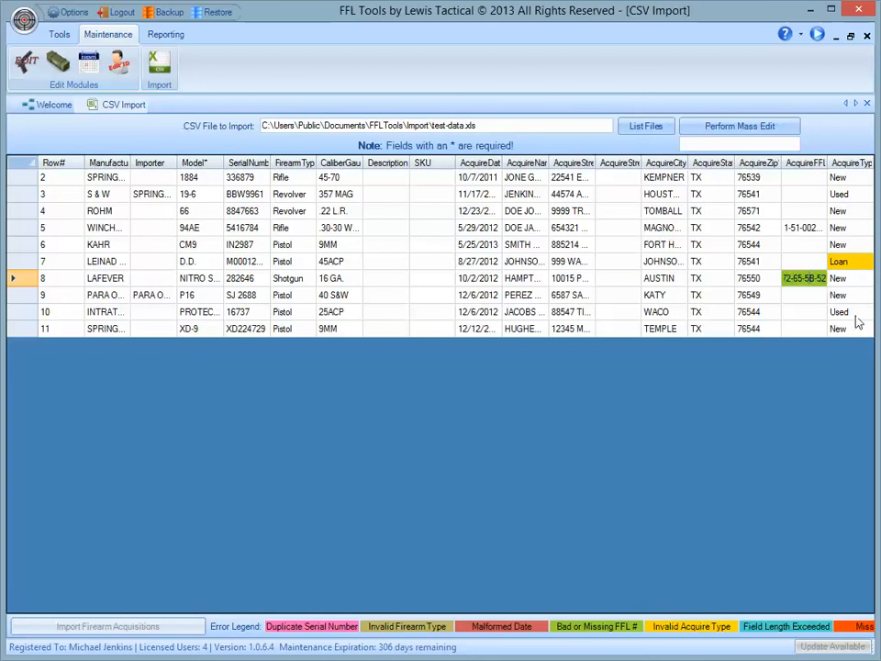
{"action": "key", "text": "Tab"}
{"action": "key", "text": "shift+Tab"}
{"action": "left_click", "coordinate": [820, 284]}
{"action": "type", "text": "524"}
{"action": "key", "text": "Return"}
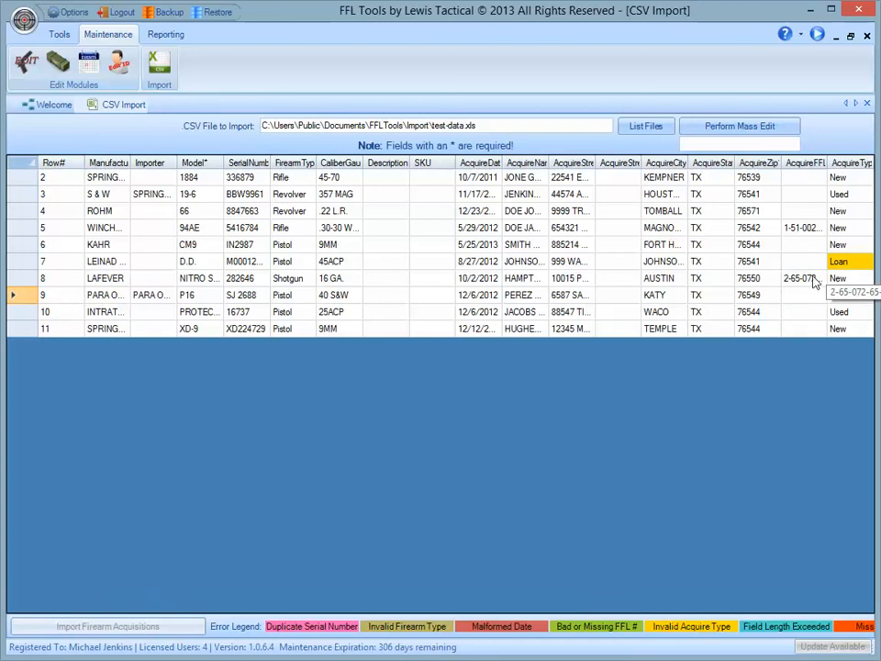
{"action": "left_click", "coordinate": [813, 276]}
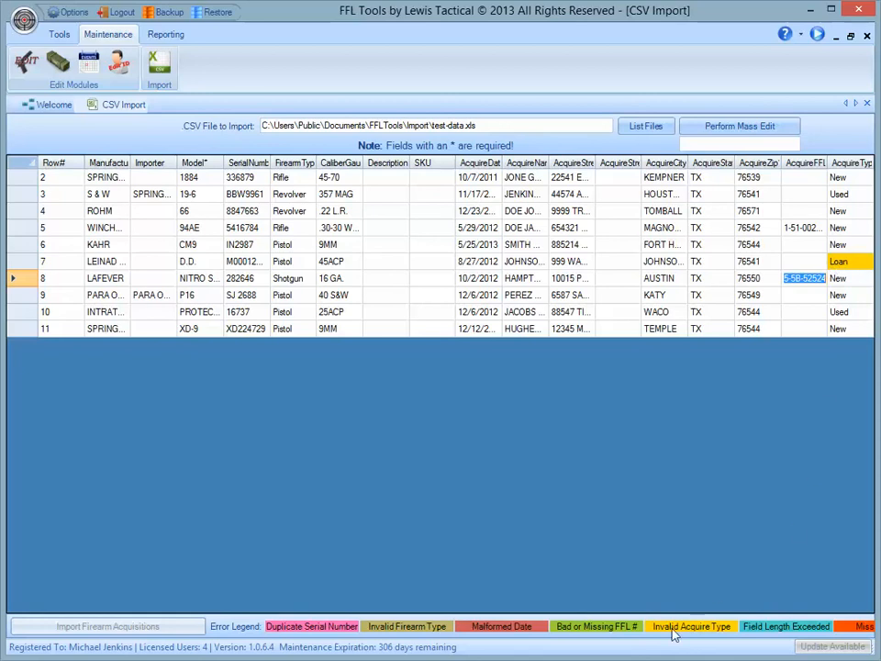
- Set the acquire type in row 7 to New and import all the firearm acquisitions
{"action": "left_click", "coordinate": [843, 263]}
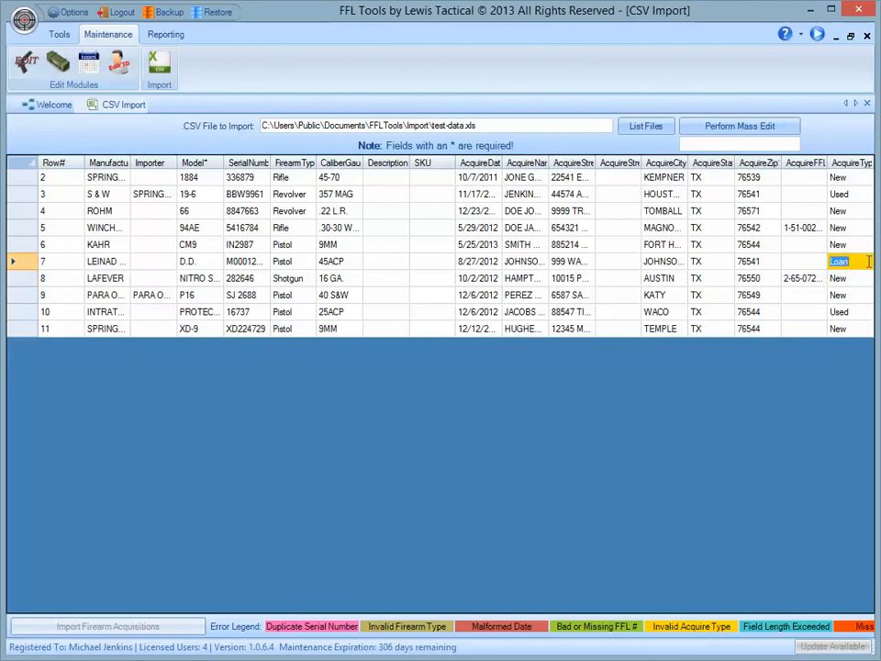
{"action": "left_click_drag", "start_coordinate": [863, 262], "coordinate": [835, 262]}
{"action": "type", "text": "New"}
{"action": "key", "text": "Return"}
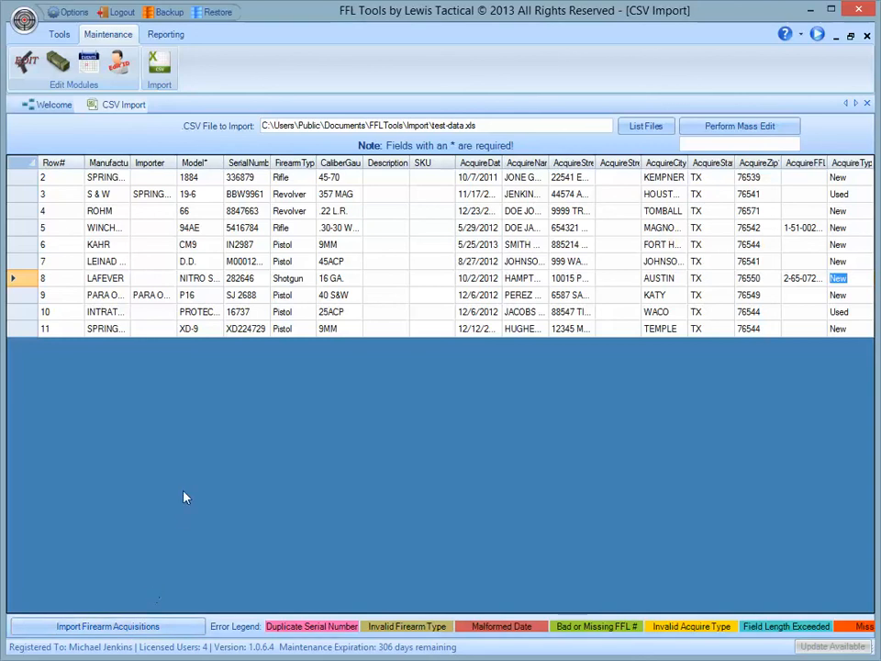
{"action": "left_click", "coordinate": [124, 625]}
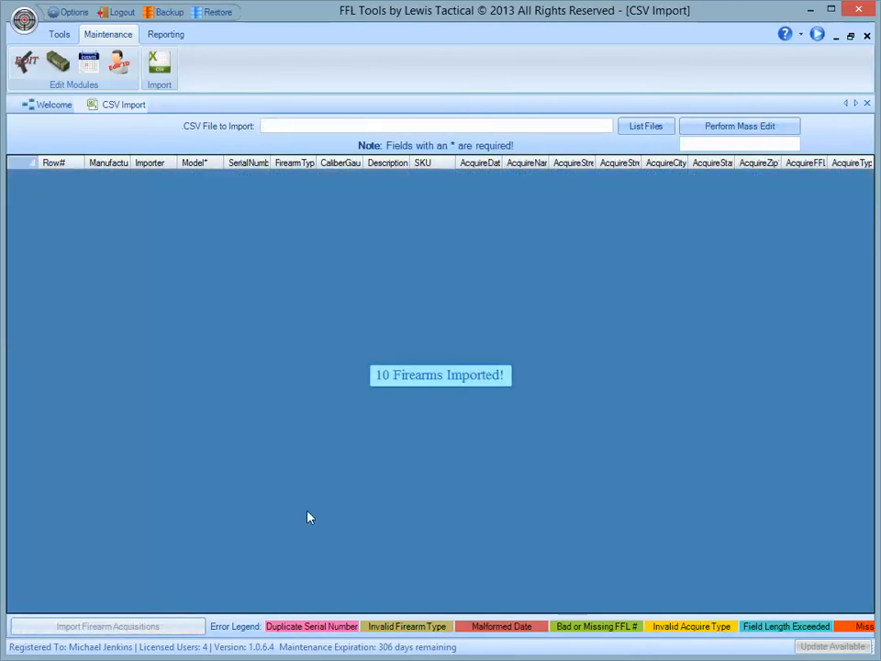